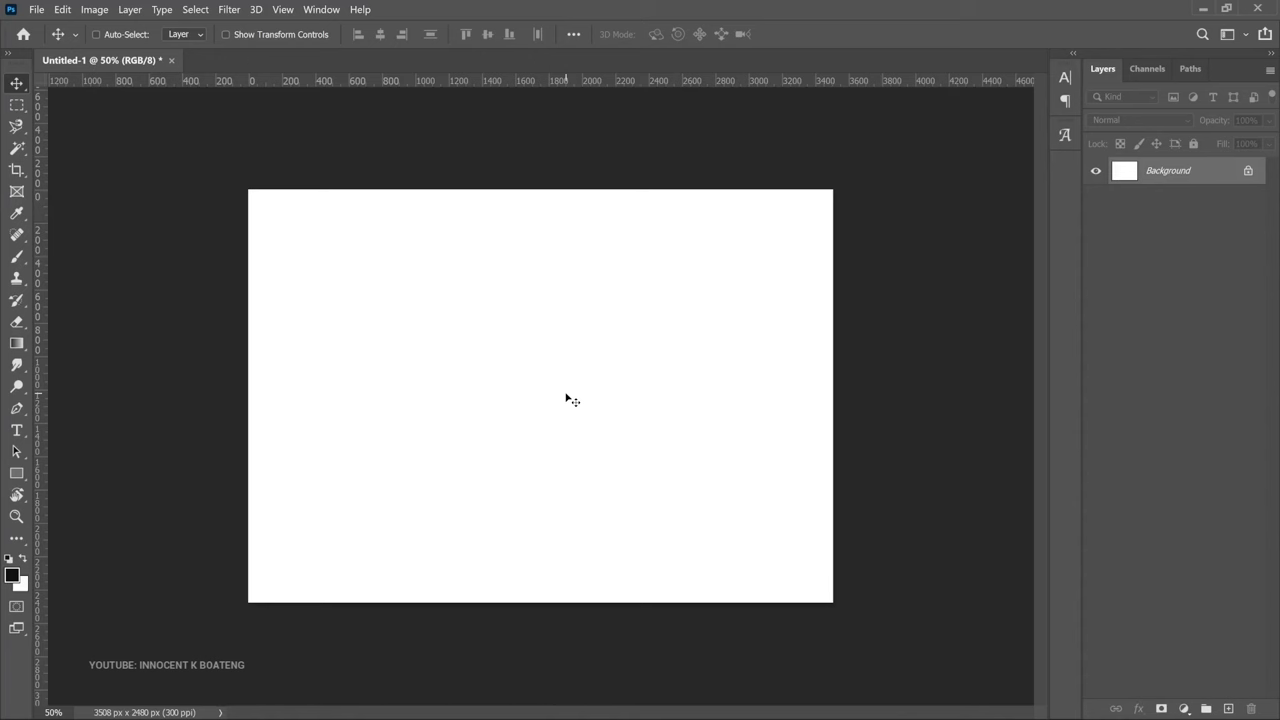
Step: Draw a paragraph text box near the canvas top, filled with Lorem ipsum placeholder text
left_click(18, 431)
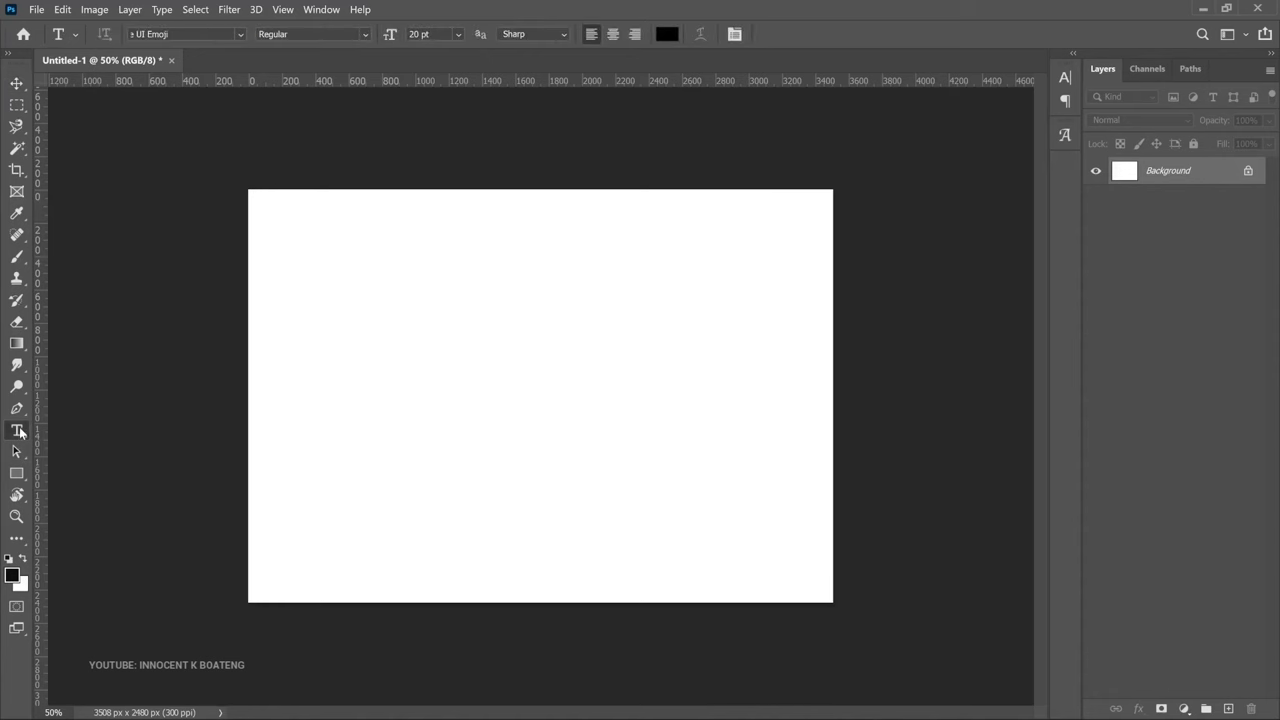
left_click(390, 285)
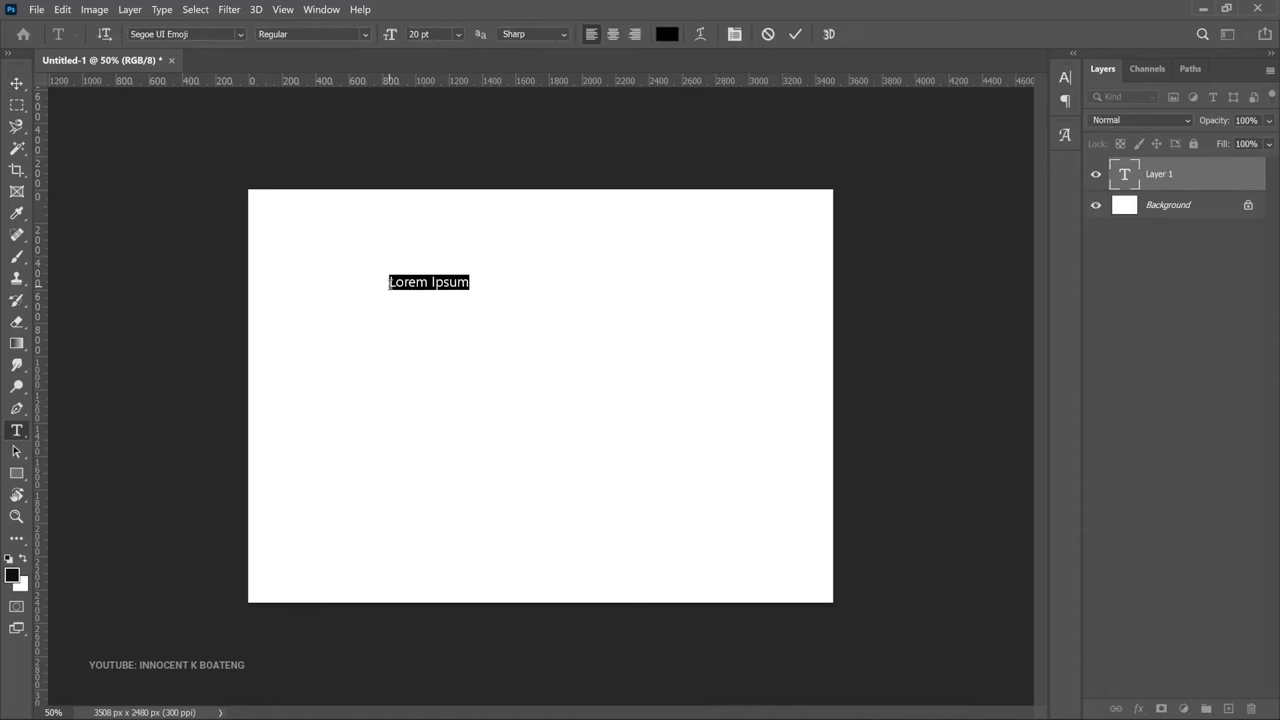
key("Escape")
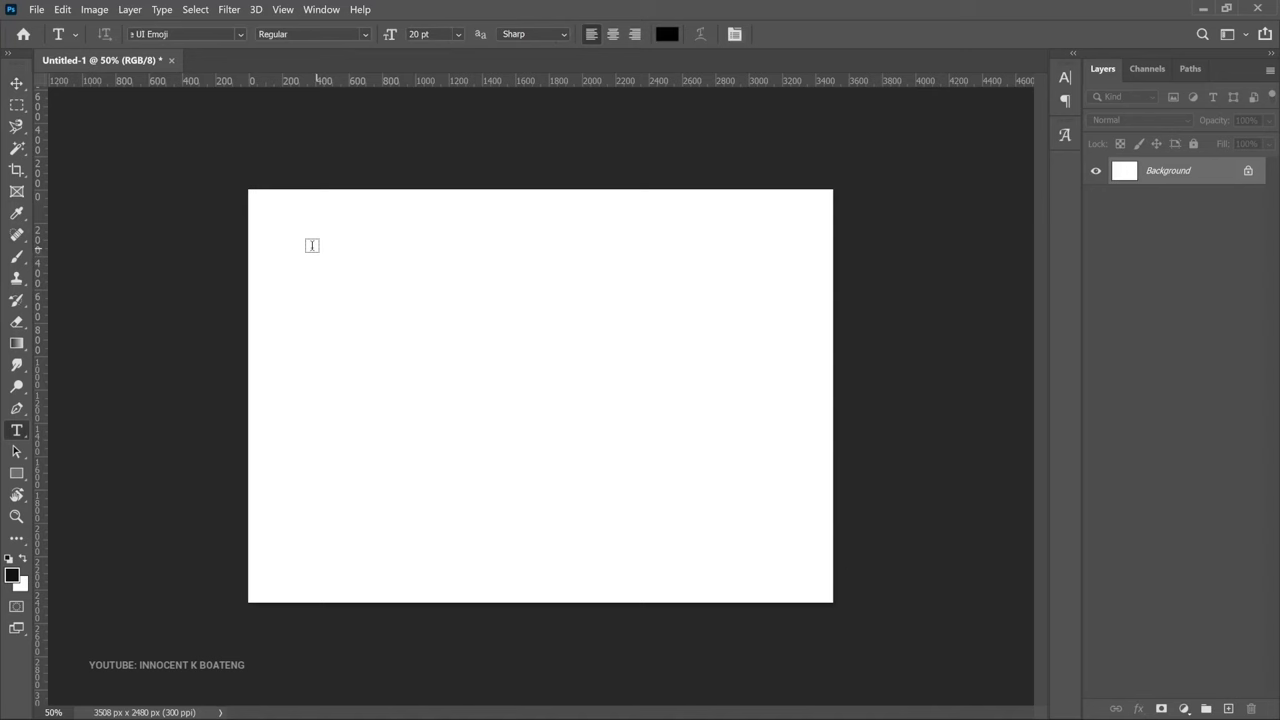
left_click_drag(329, 250, 749, 516)
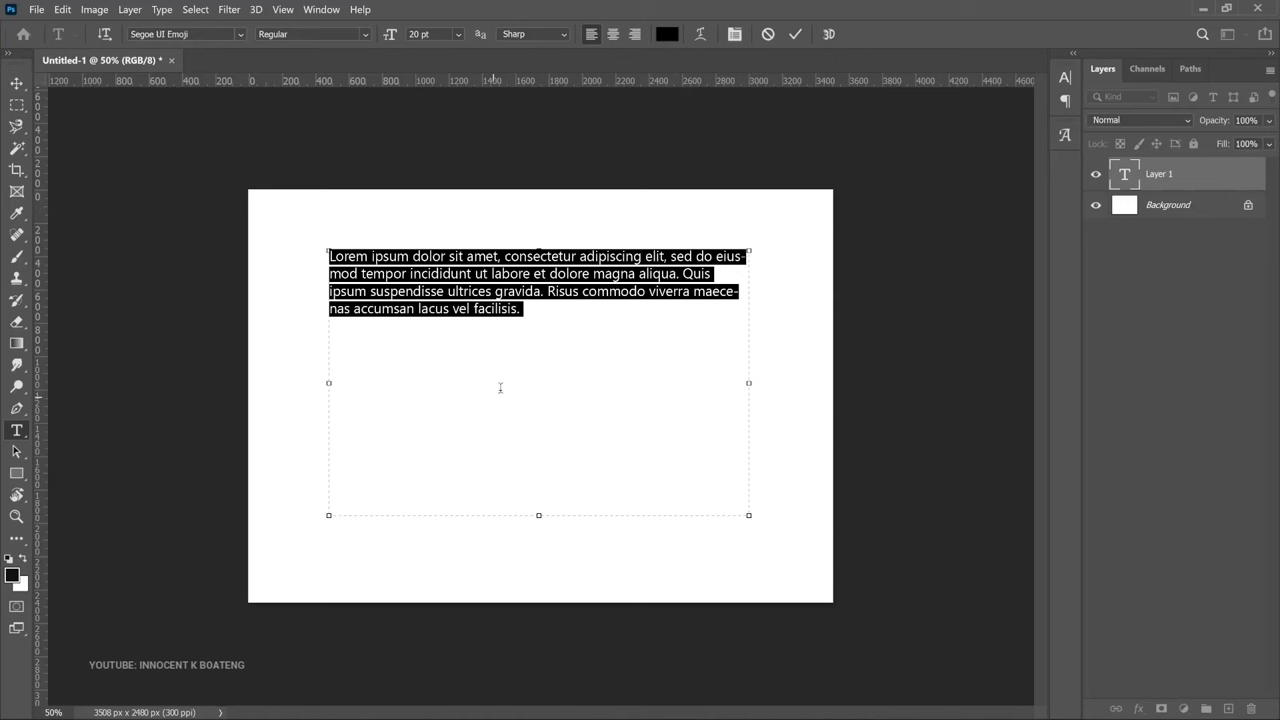
left_click(545, 326)
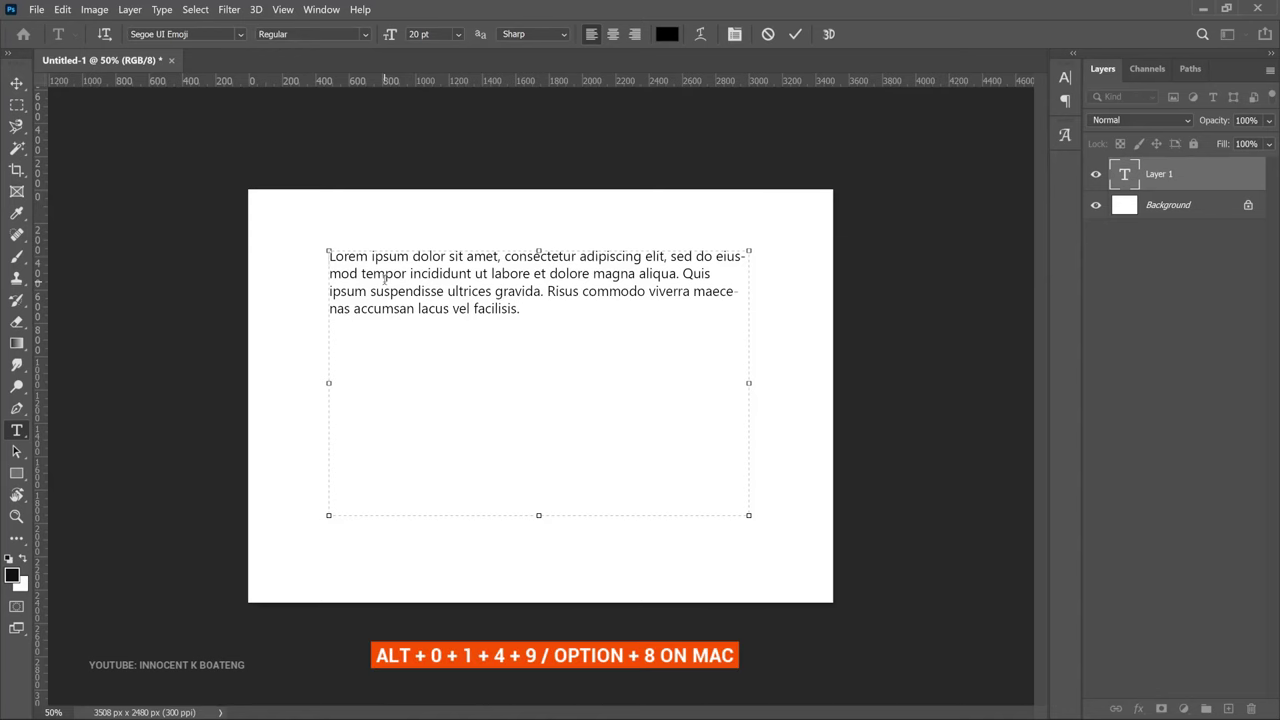
Step: Put a • bullet before the paragraph and paste a second bulleted Lorem ipsum paragraph
type("•")
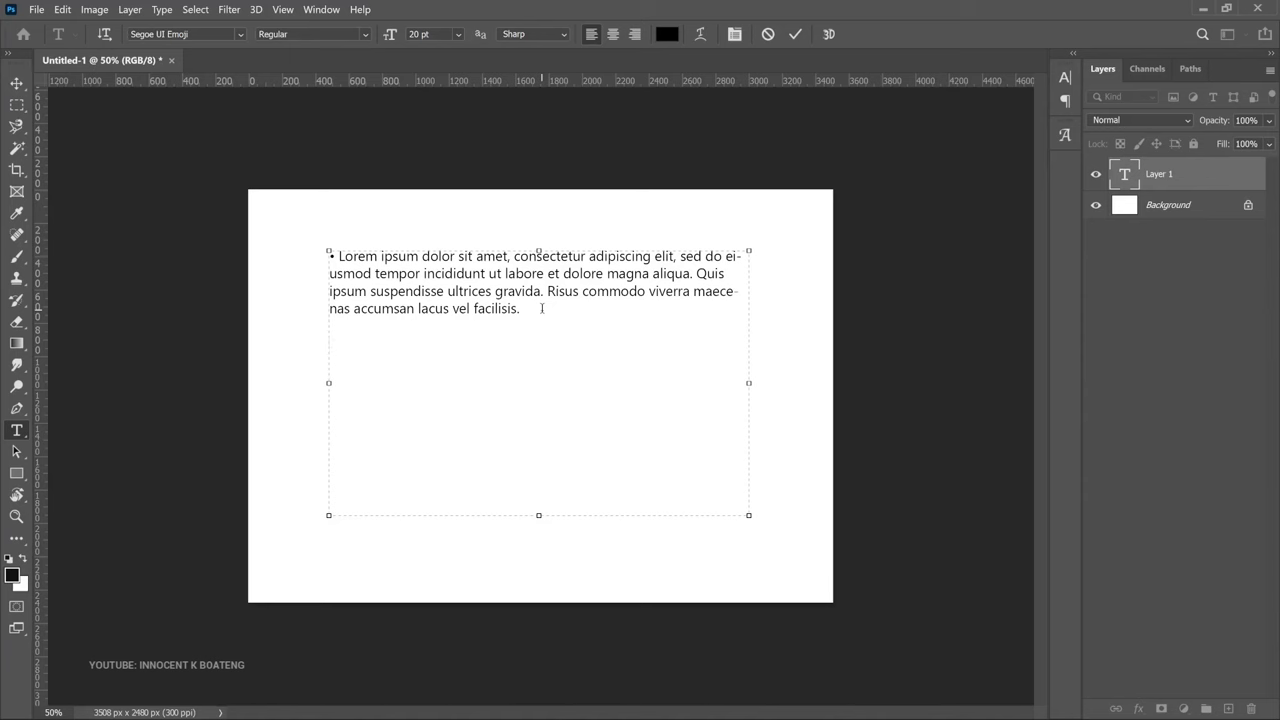
key("ctrl+Return")
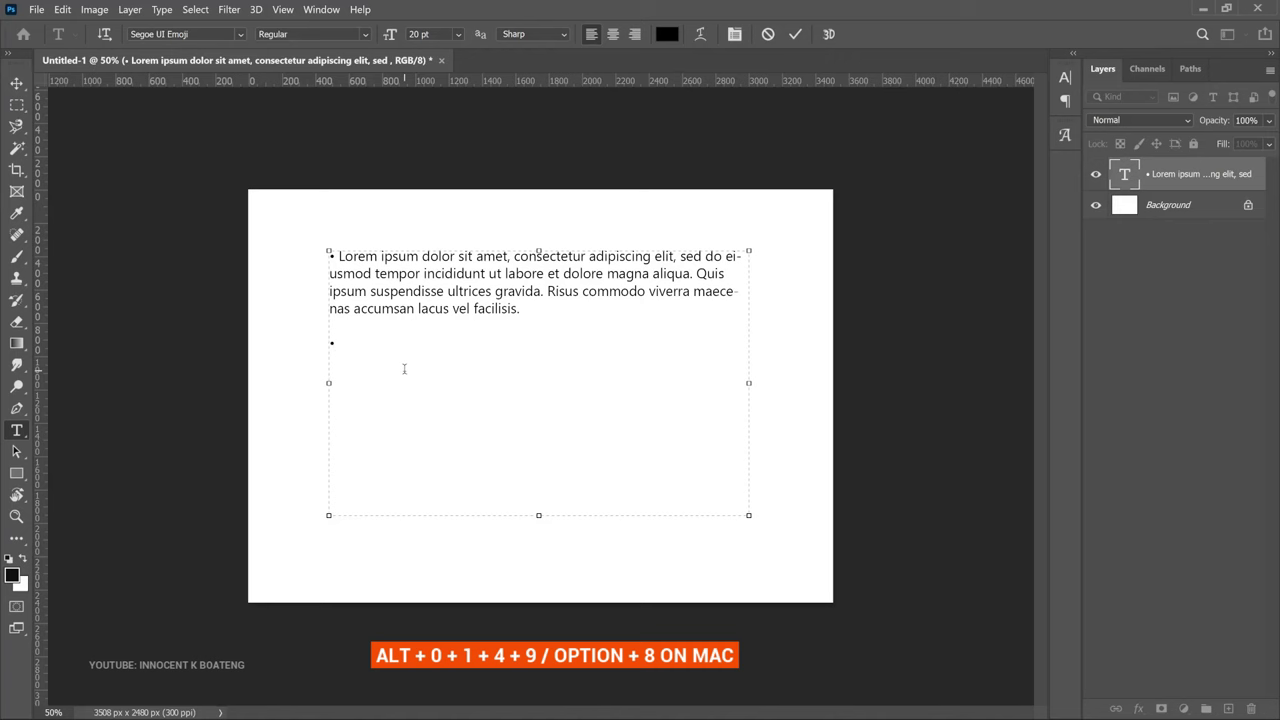
type("Lorem ipsum dolor sit amet, consectetur adipiscing elit, sed do eiusmod tempor incididunt ut labore et dolore magna aliqua. Quis ipsum suspendisse ultrices gravida. Risus commodo viverra maecenas accumsan lacus vel facilisis.")
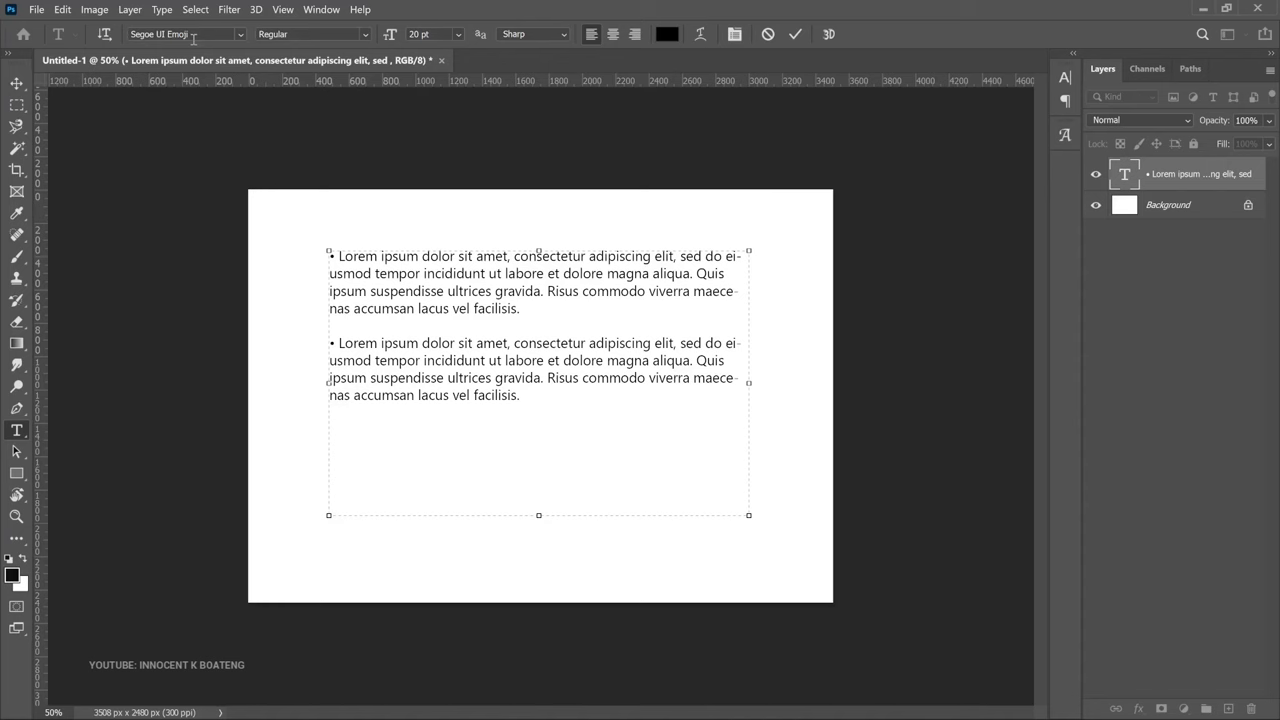
Step: Show the Glyphs panel with the Entire Font category of Segoe UI Emoji
left_click(322, 9)
left_click(330, 251)
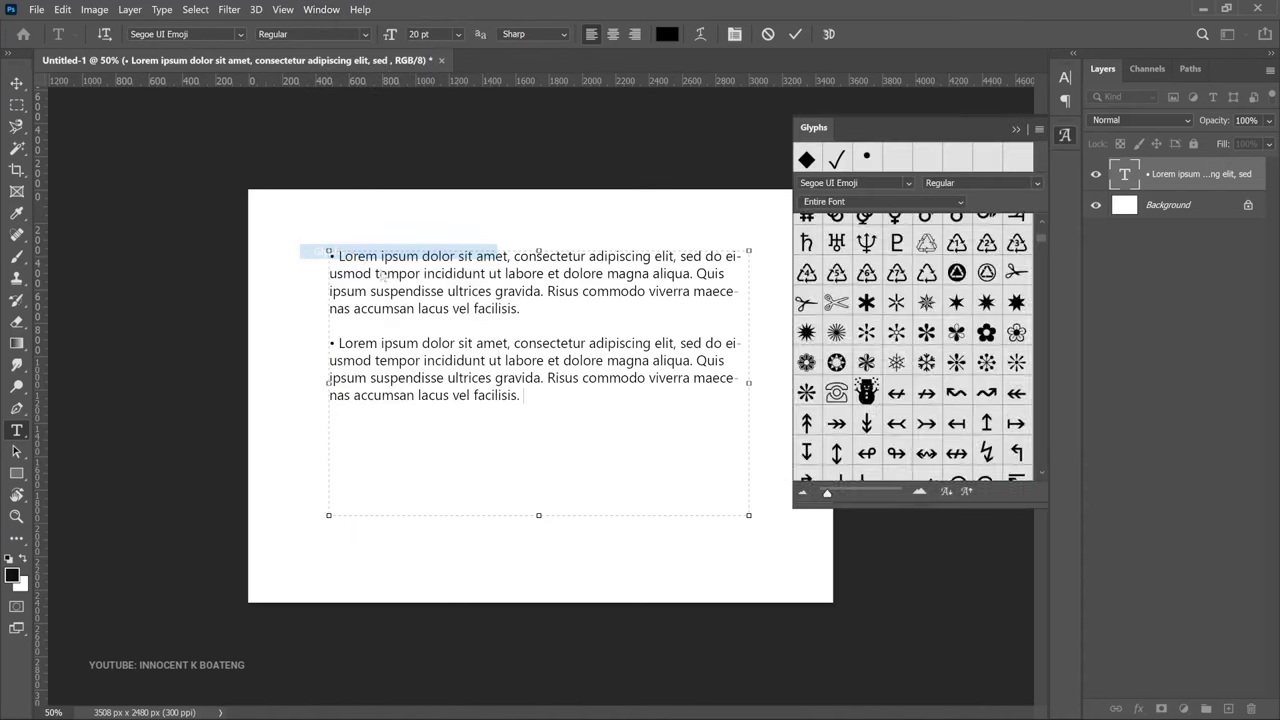
scroll(926, 385, "down", 15)
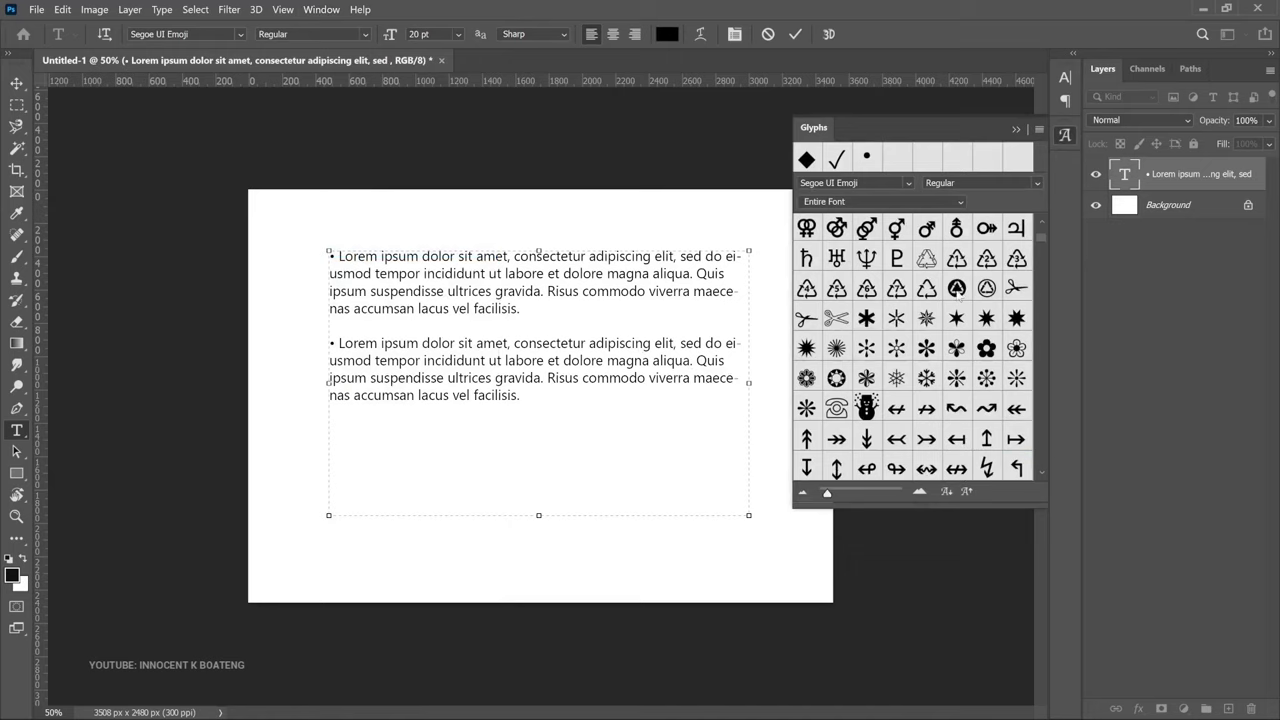
scroll(913, 345, "up", 10)
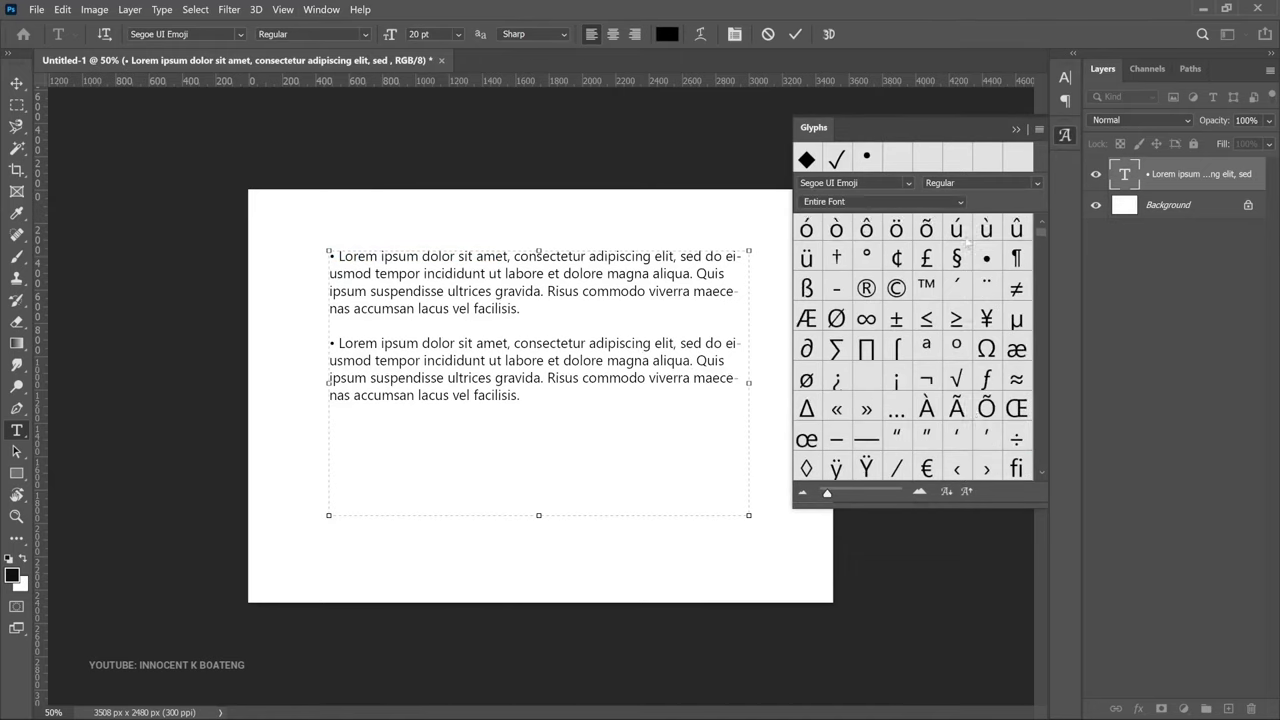
left_click(961, 201)
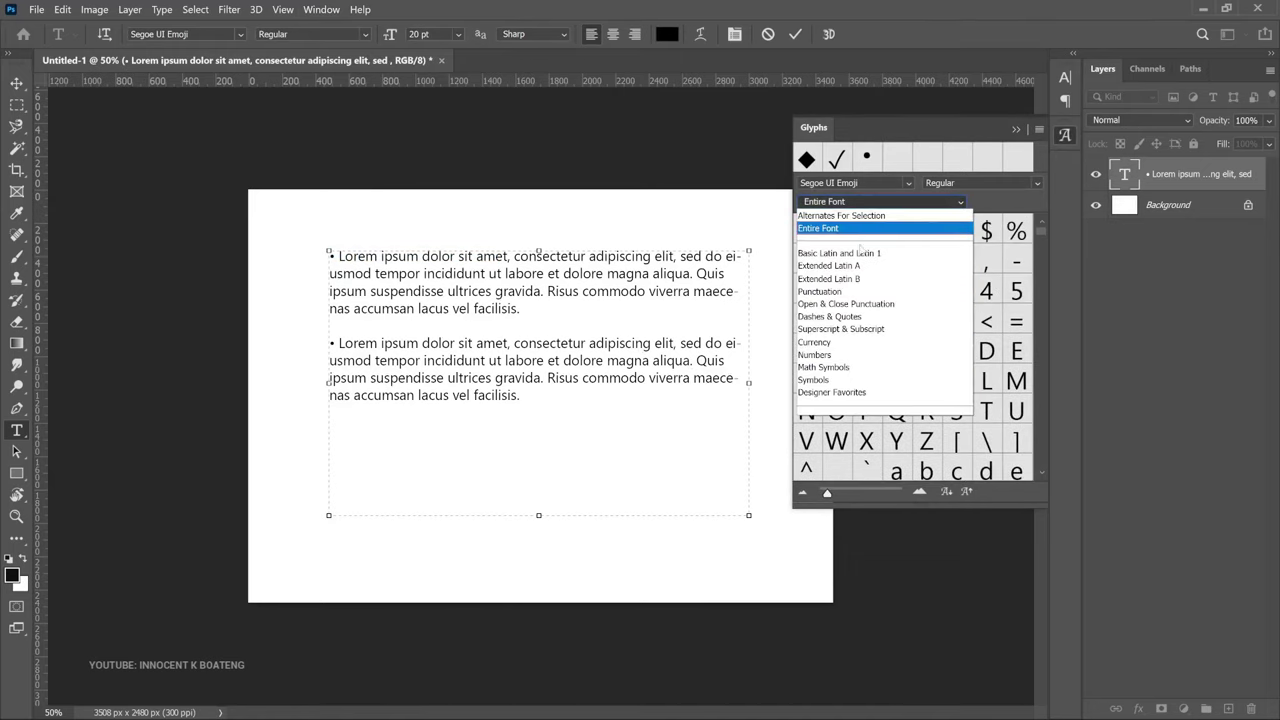
left_click(833, 232)
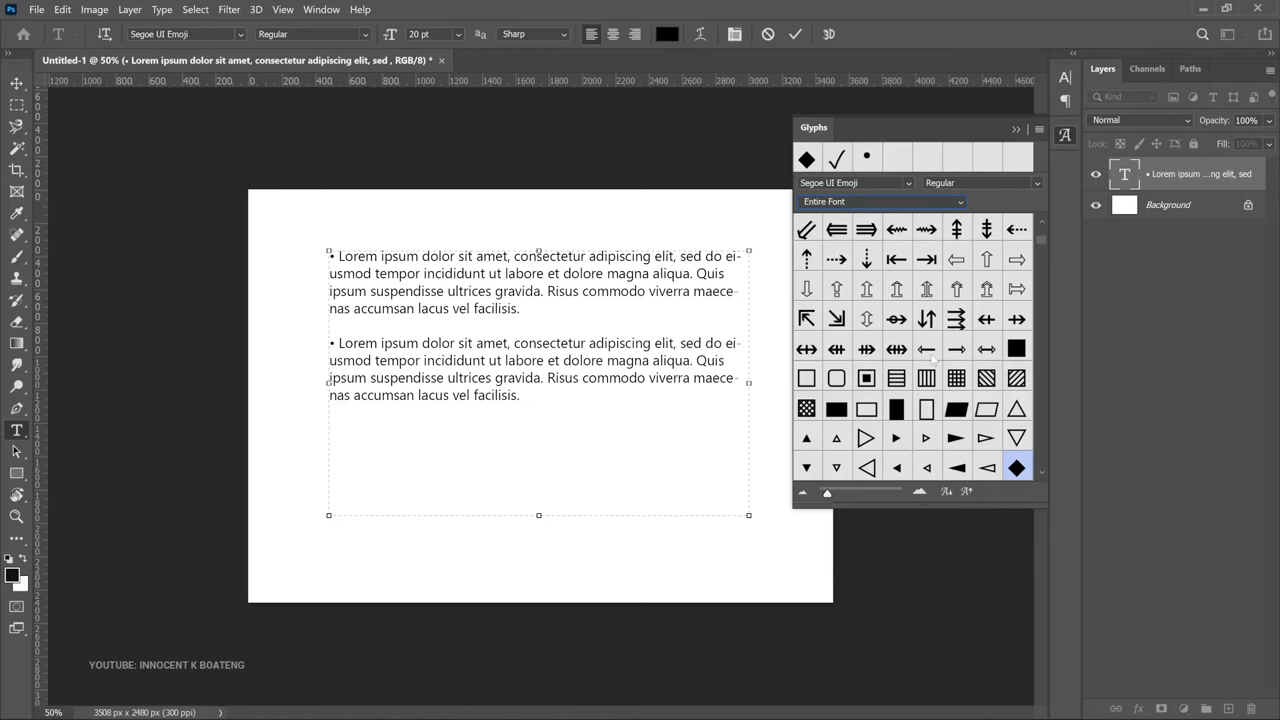
Step: Add a third Lorem ipsum paragraph starting with a black diamond glyph and extend the box downward
scroll(930, 365, "down", 4)
left_click(521, 397)
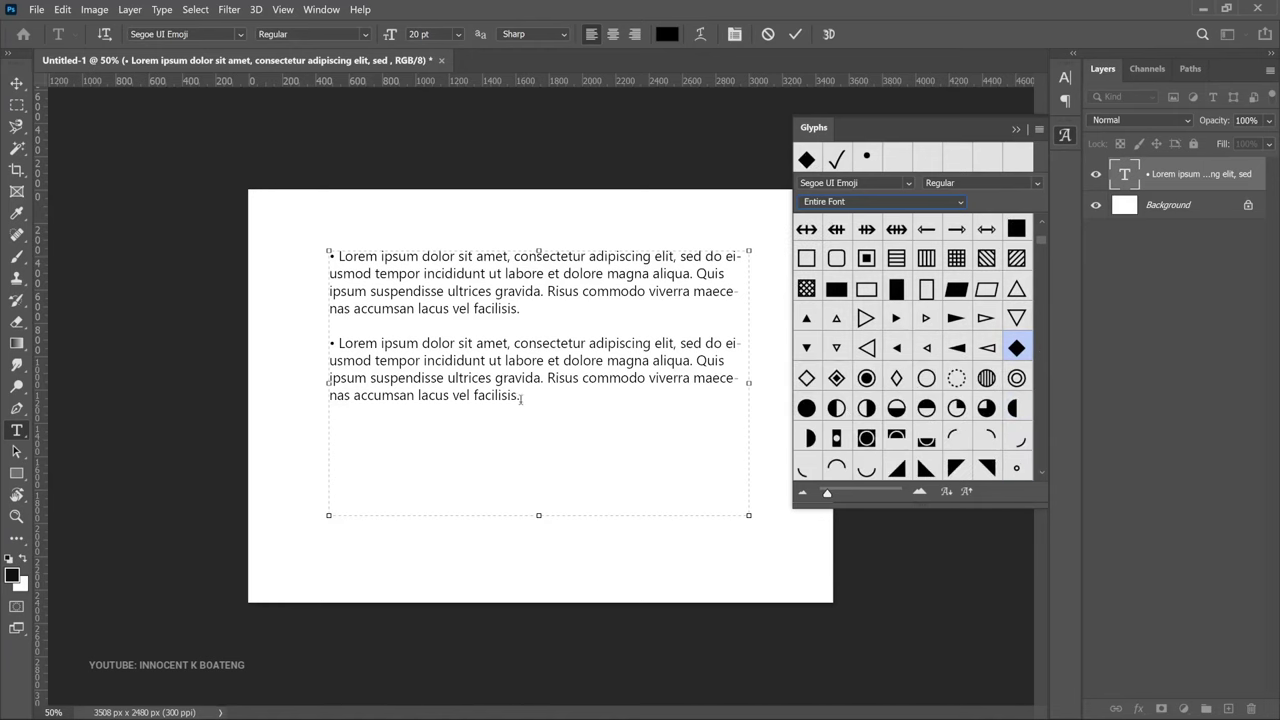
double_click(1017, 348)
type("Lorem ipsum dolor sit amet, consectetur adipiscing elit, sed do eiusmod tempor incididunt ut labore et dolore magna aliqua. Quis ipsum suspendisse ultrices gravida. Risus commodo viverra maecenas accumsan lacus vel facilisis.")
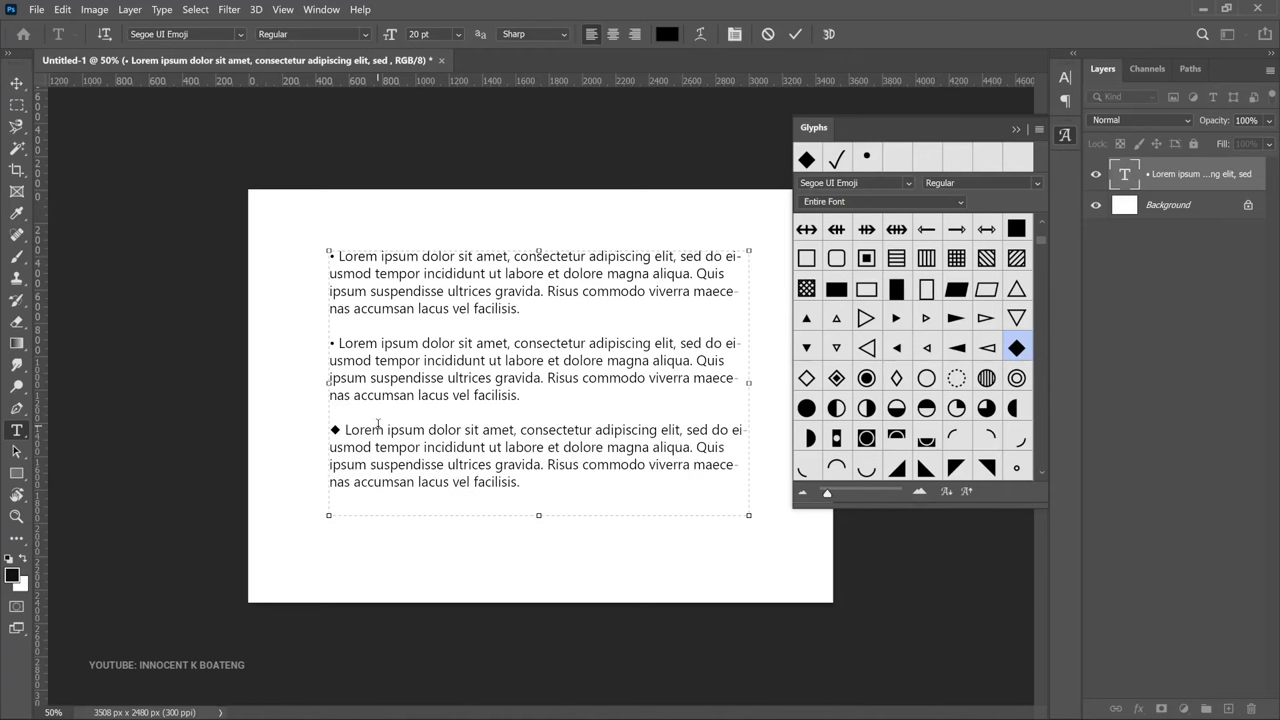
left_click_drag(539, 515, 535, 581)
Step: Add a fourth Lorem ipsum paragraph starting with a check mark, stretching the box to fit
scroll(911, 399, "down", 2)
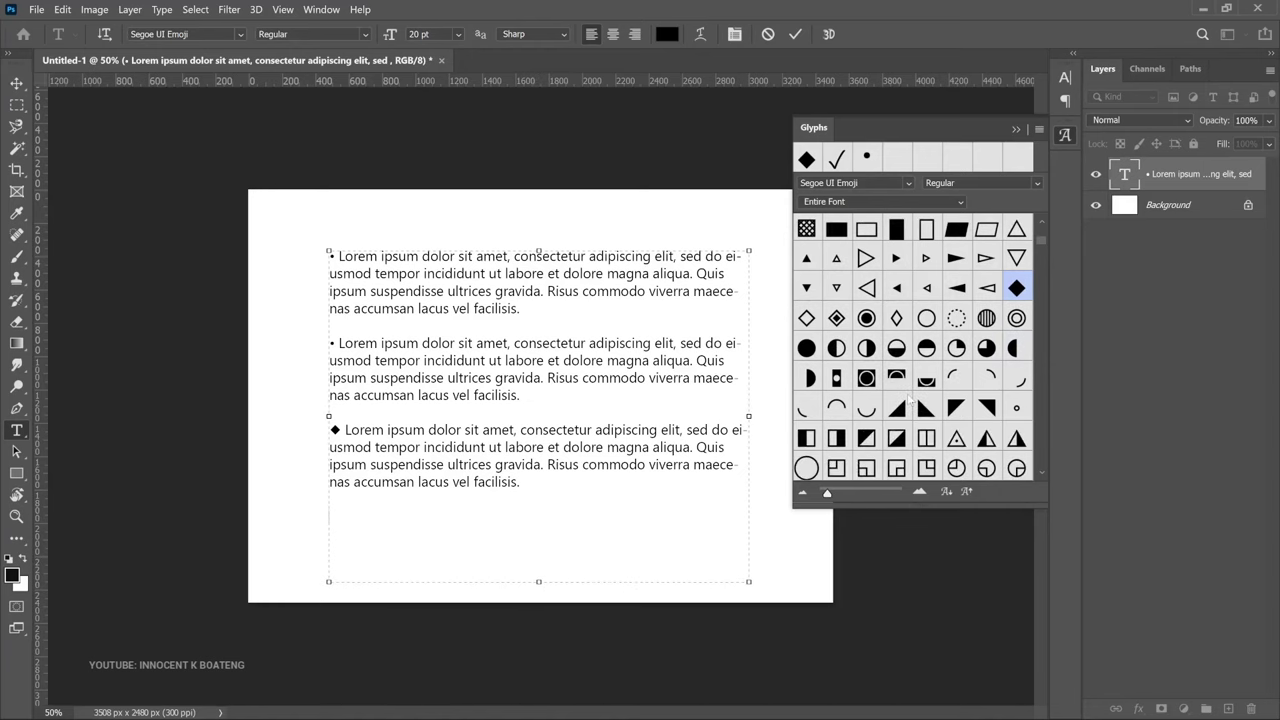
scroll(954, 403, "up", 2)
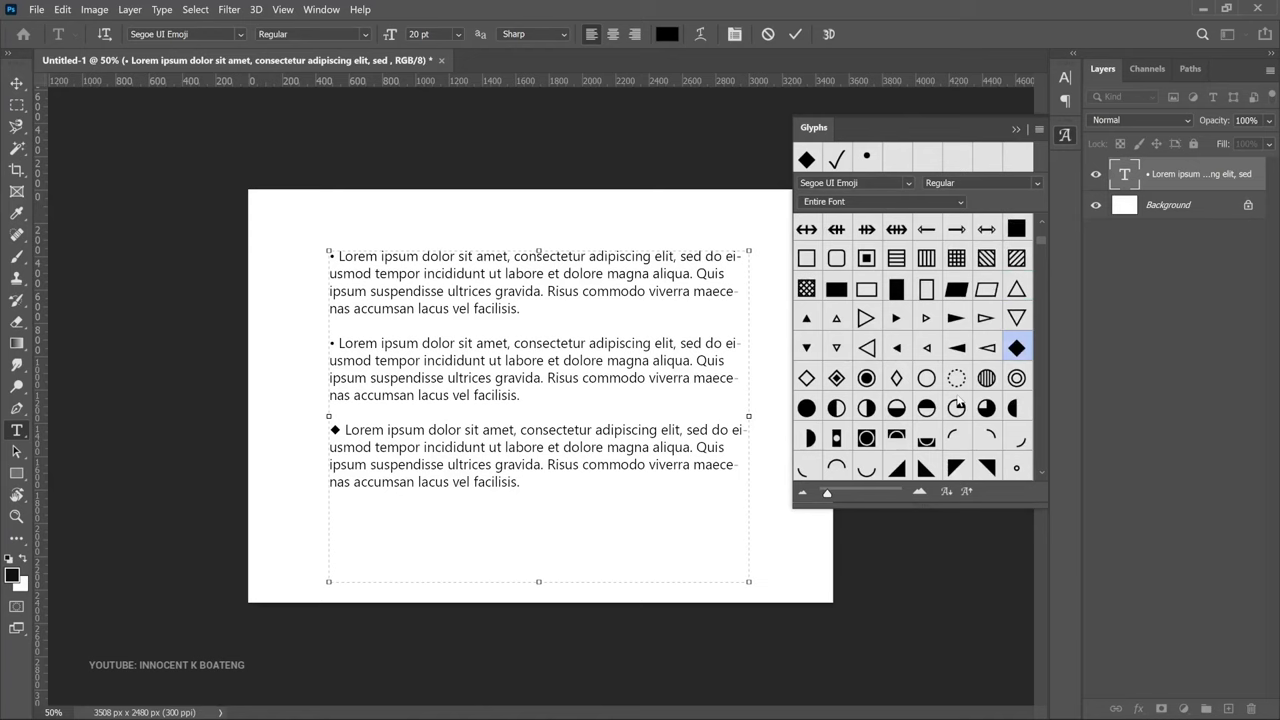
scroll(950, 399, "up", 6)
scroll(936, 397, "up", 10)
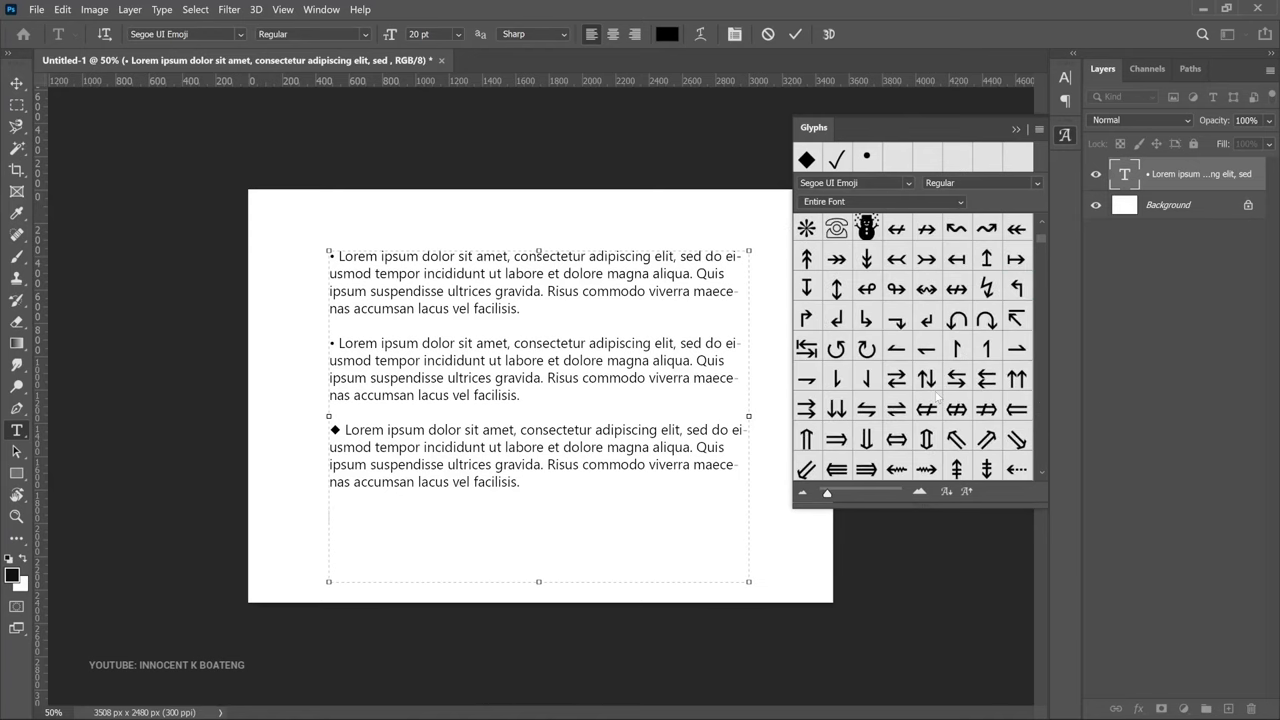
double_click(837, 158)
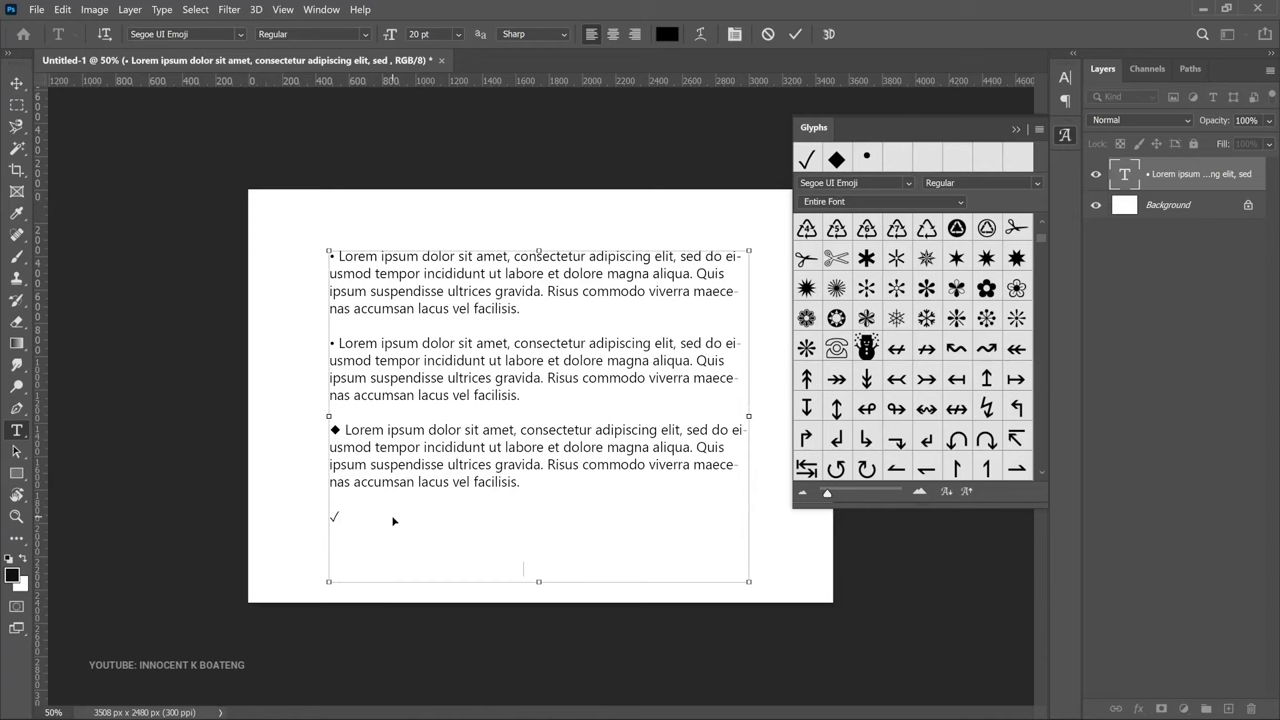
type("Lorem ipsum dolor sit amet, consectetur adipiscing elit, sed do eiusmod tempor incididunt ut labore et dolore magna aliqua. Quis ipsum suspendisse ultrices gravida. Risus commodo viverra maecenas accumsan lacus vel facilisis.")
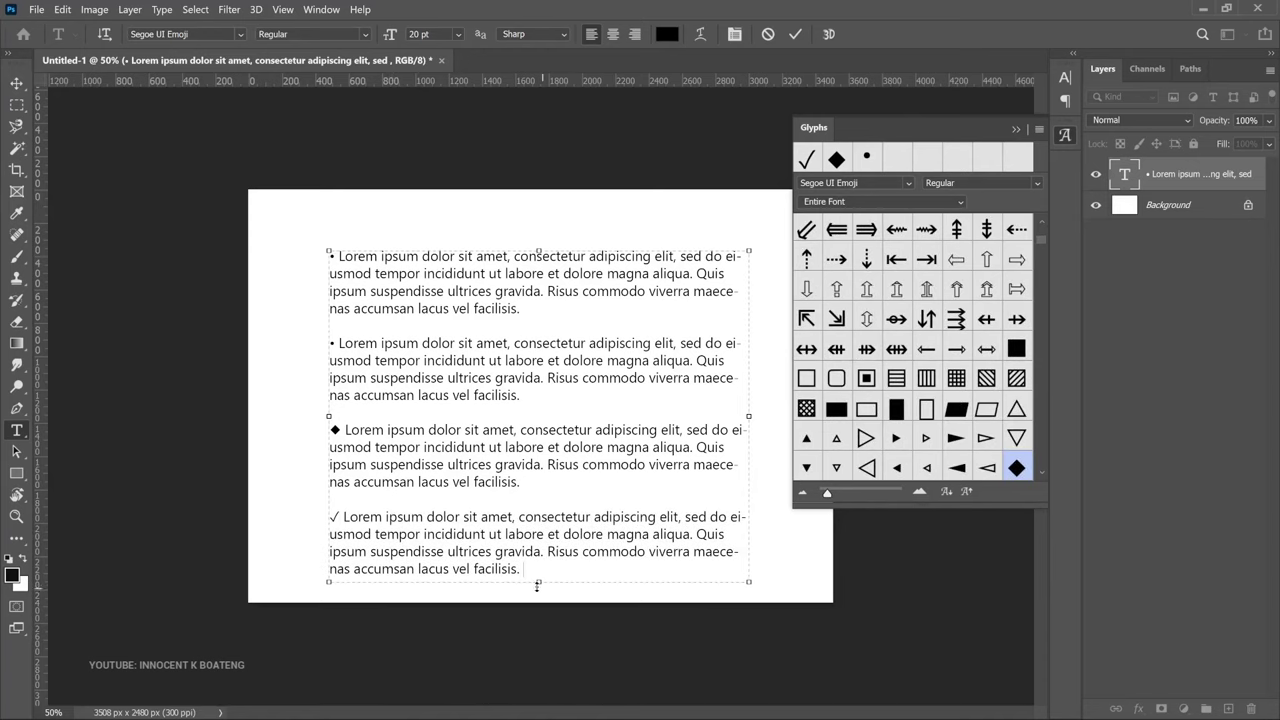
left_click_drag(539, 582, 539, 588)
left_click_drag(539, 250, 540, 216)
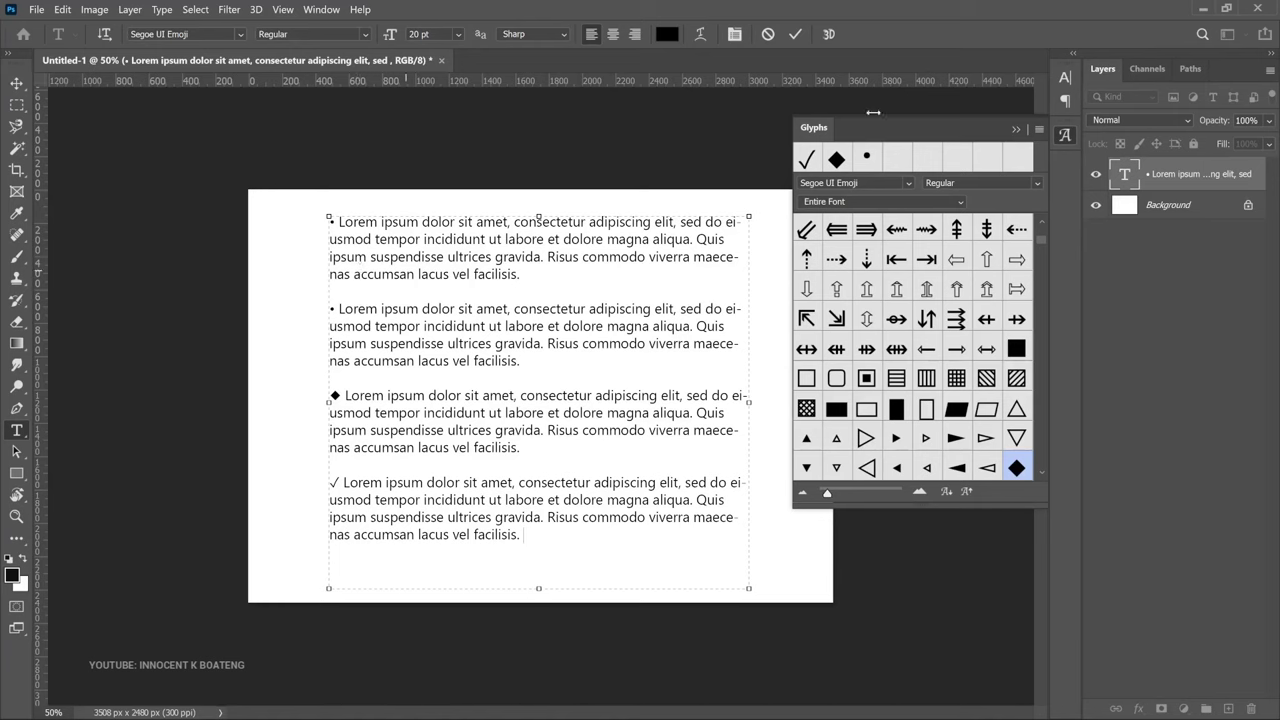
Step: Close the Glyphs panel and delete the diamond and check-mark paragraphs
left_click(1016, 129)
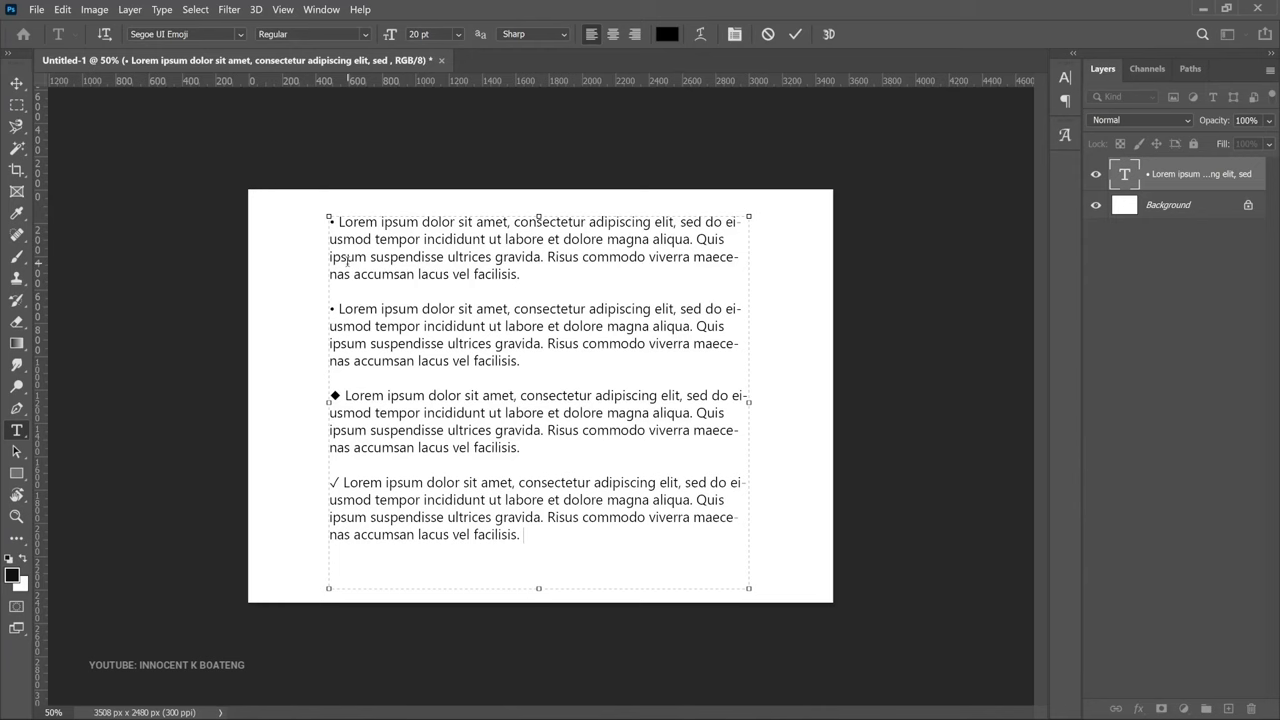
left_click_drag(541, 537, 319, 394)
key("BackSpace")
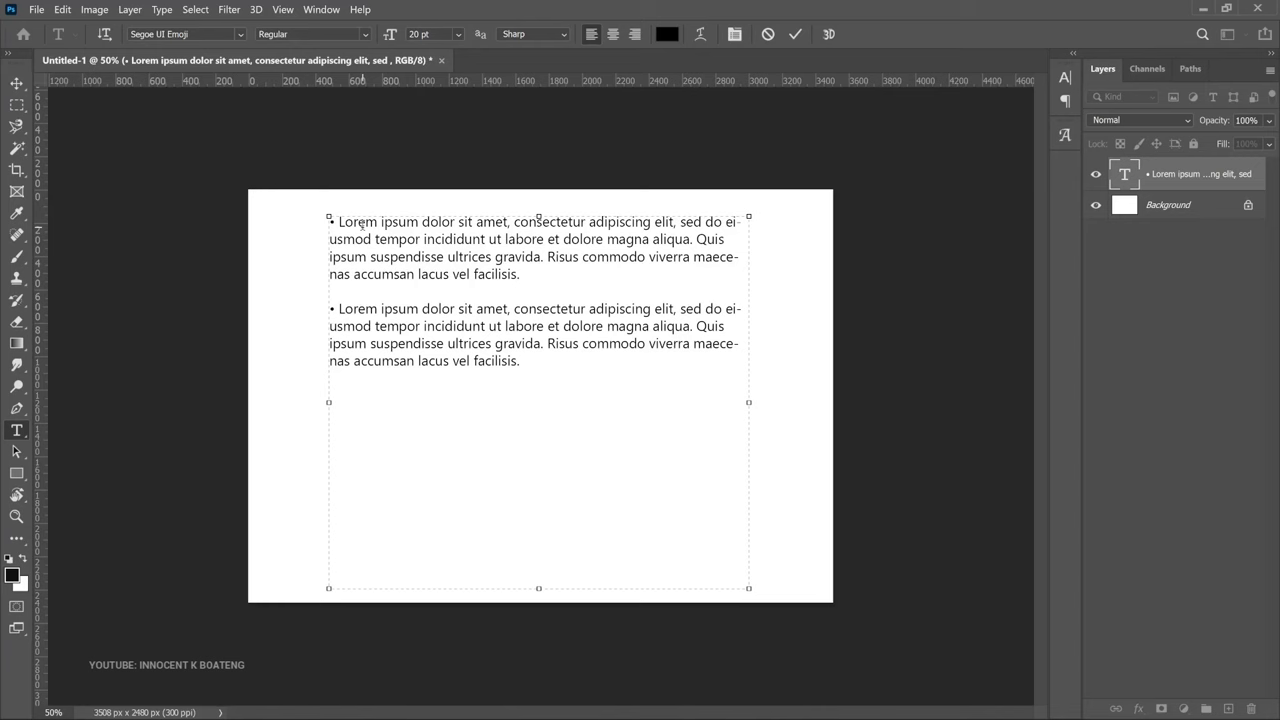
Step: Select all the text and apply Justify Last Left in the Paragraph panel
key("ctrl+a")
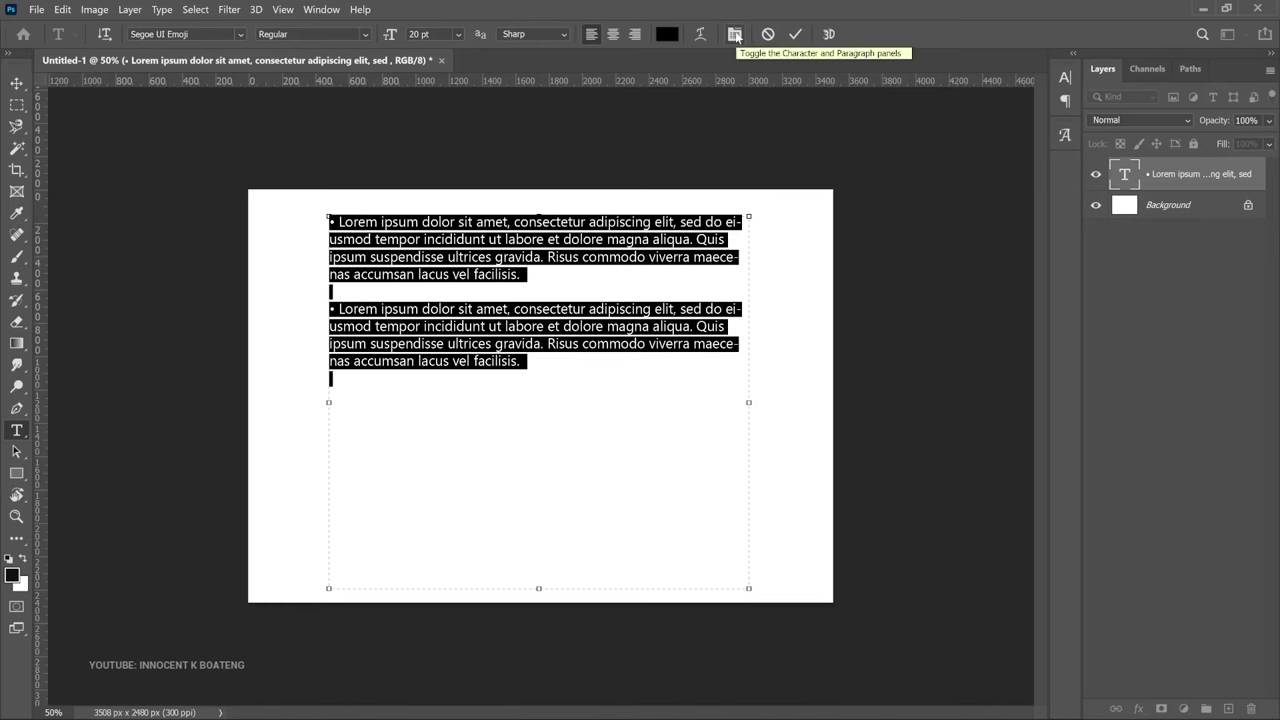
left_click(735, 35)
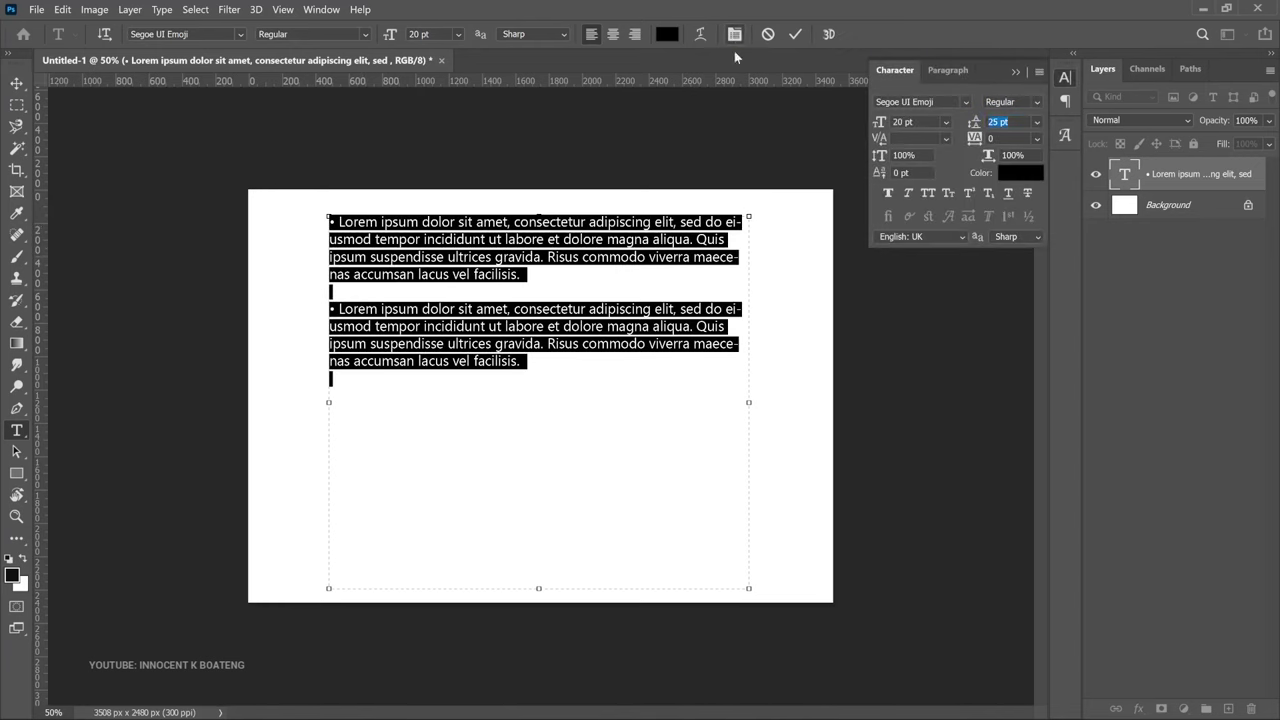
left_click(946, 72)
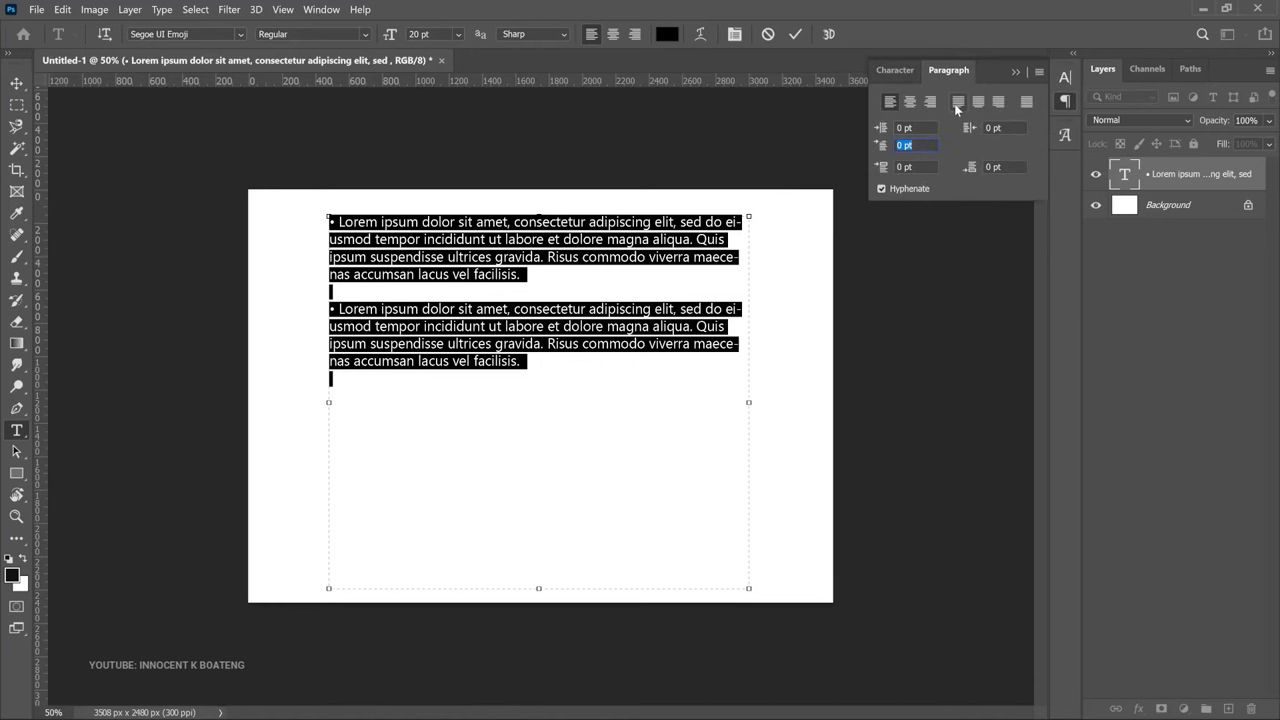
left_click(956, 107)
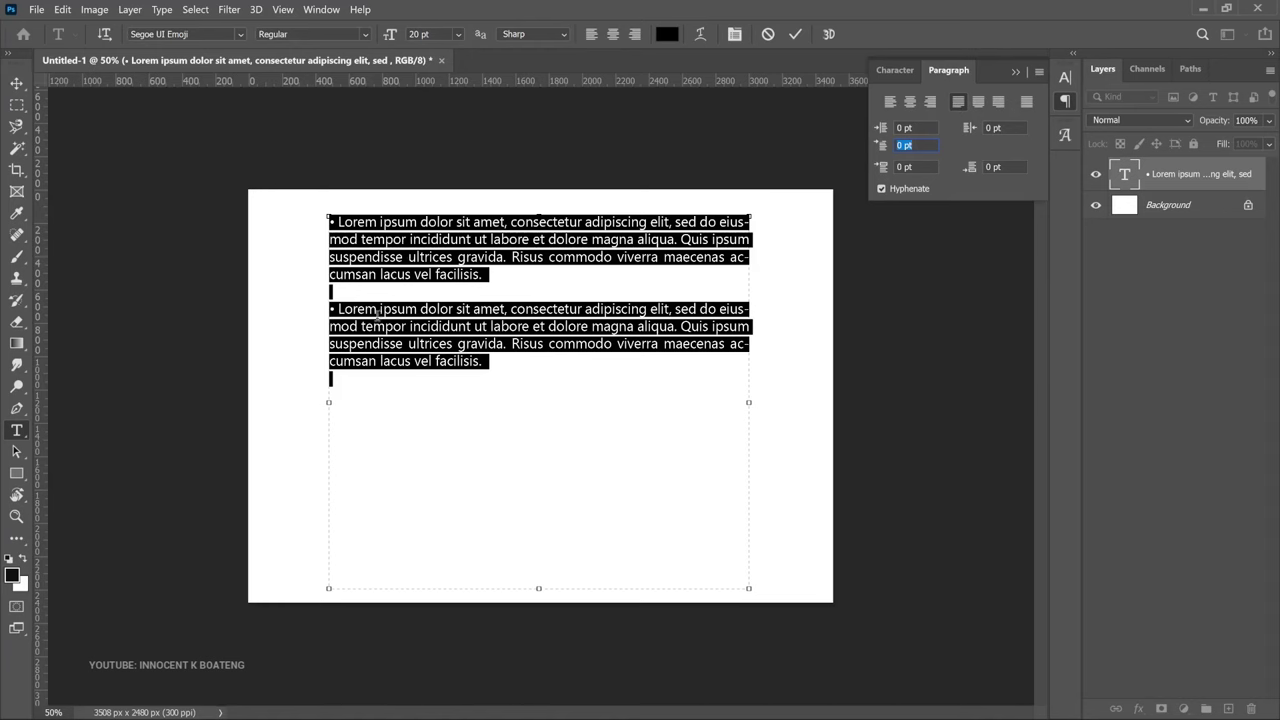
left_click(341, 252)
left_click(338, 296)
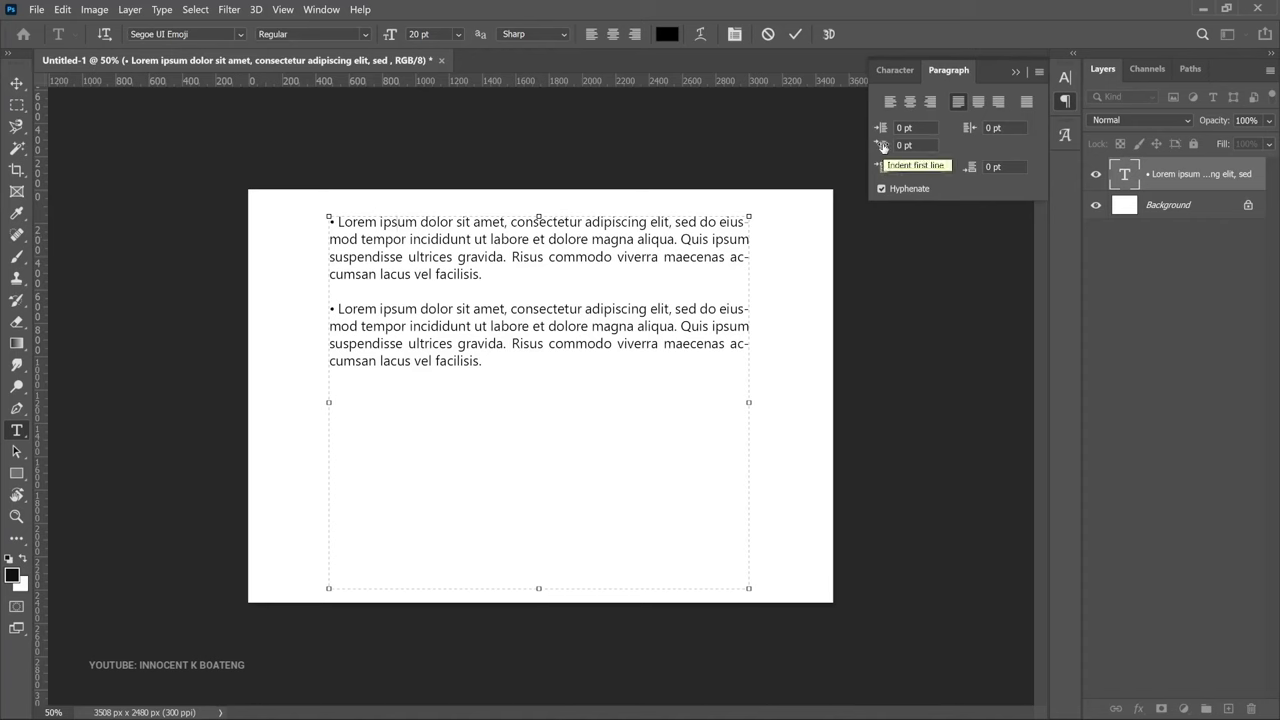
Step: Set Indent First Line to -14 pt for the first paragraph, then the second
left_click_drag(883, 147, 857, 144)
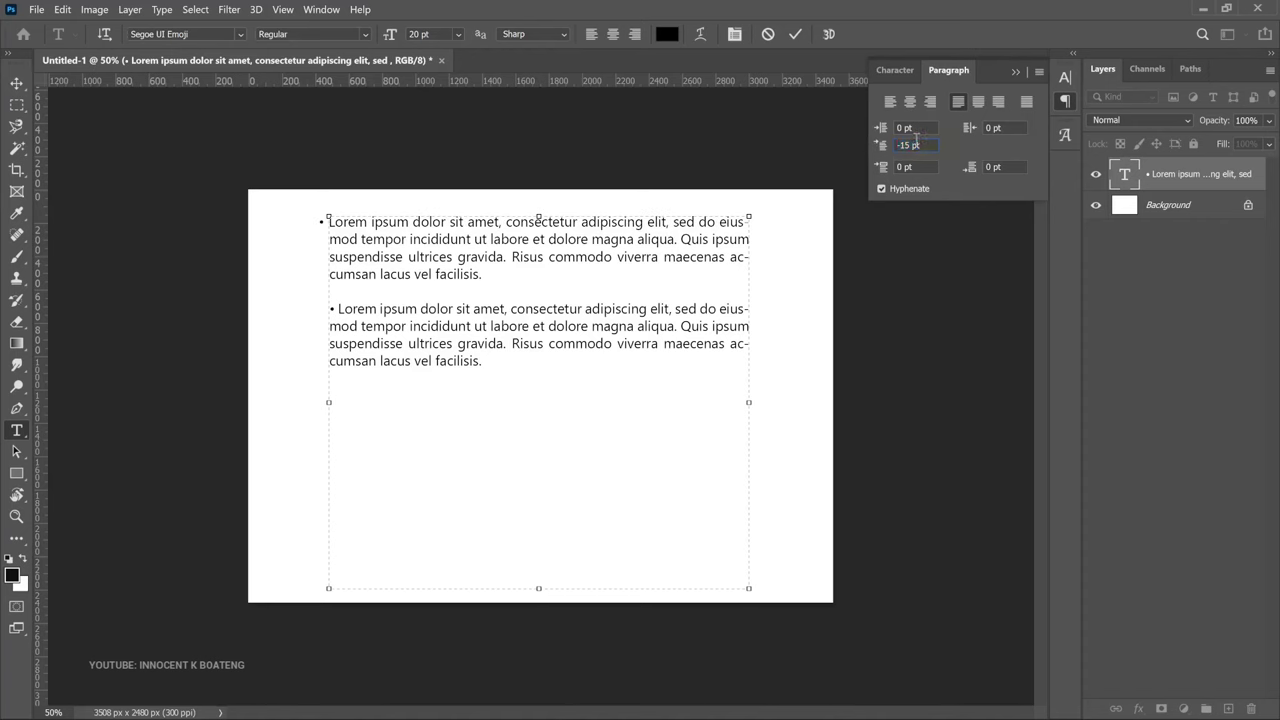
key("BackSpace")
type("4")
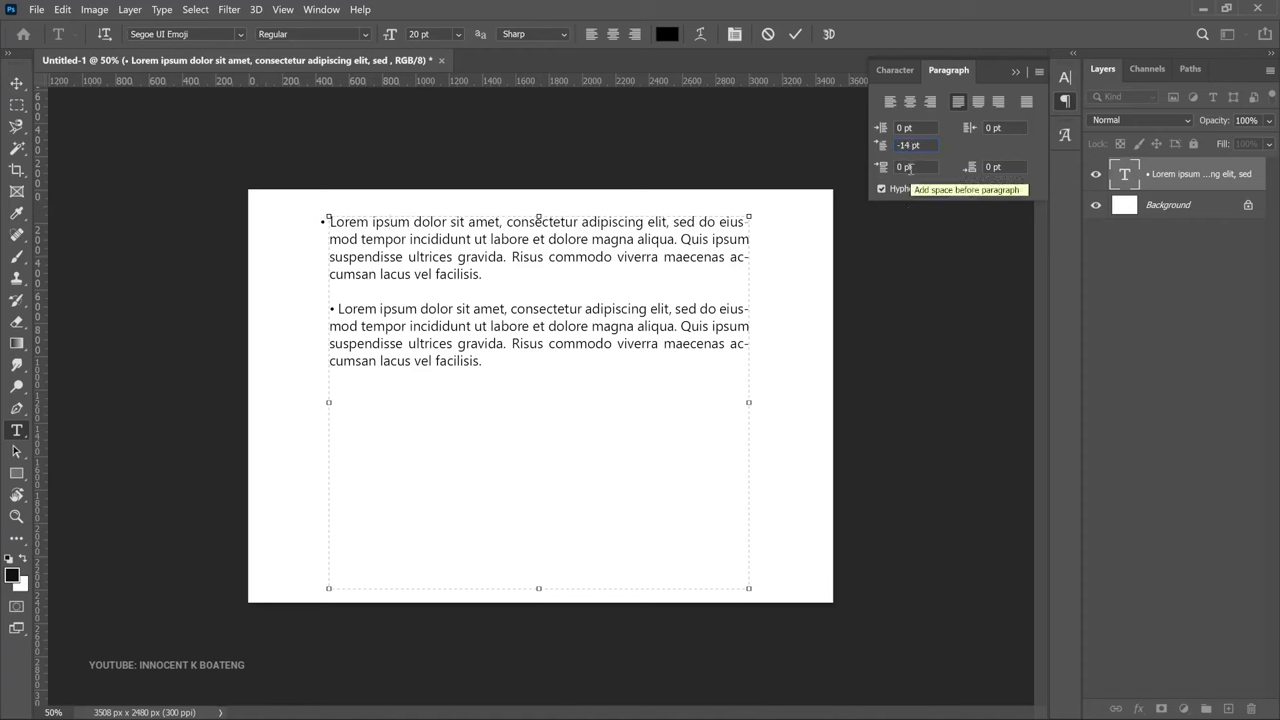
left_click(377, 312)
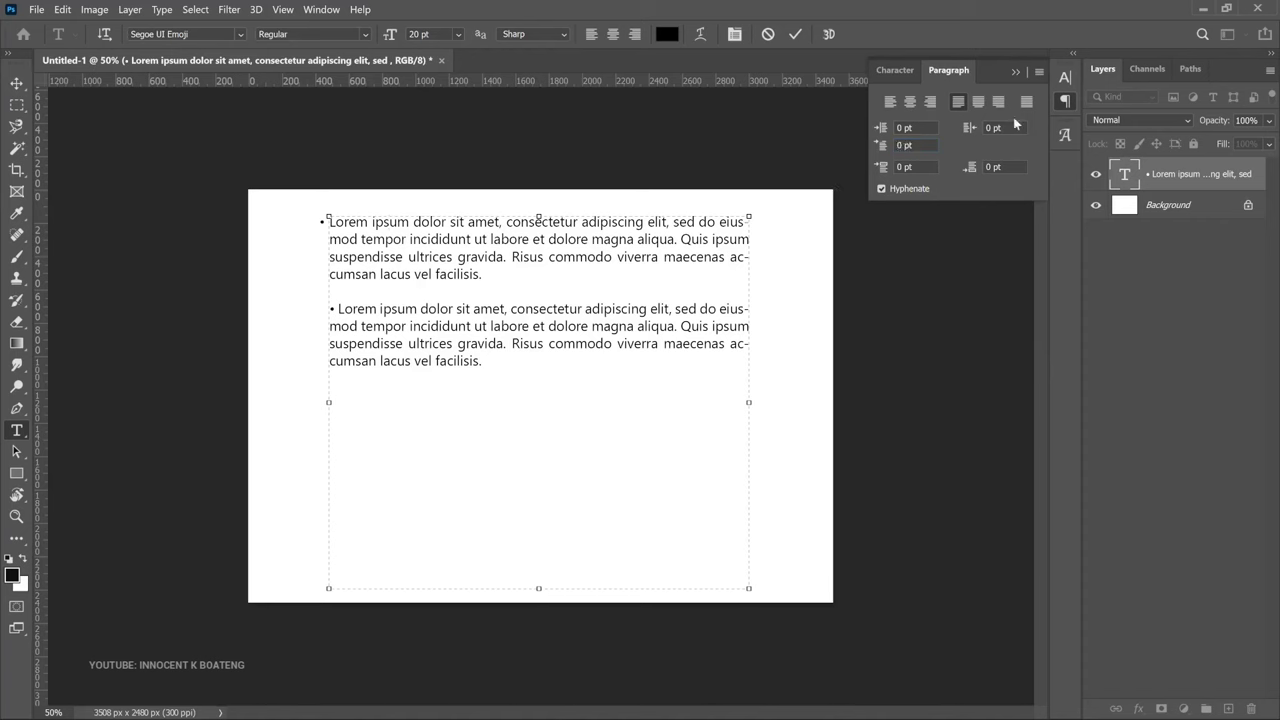
left_click(906, 145)
type("-14")
key("Return")
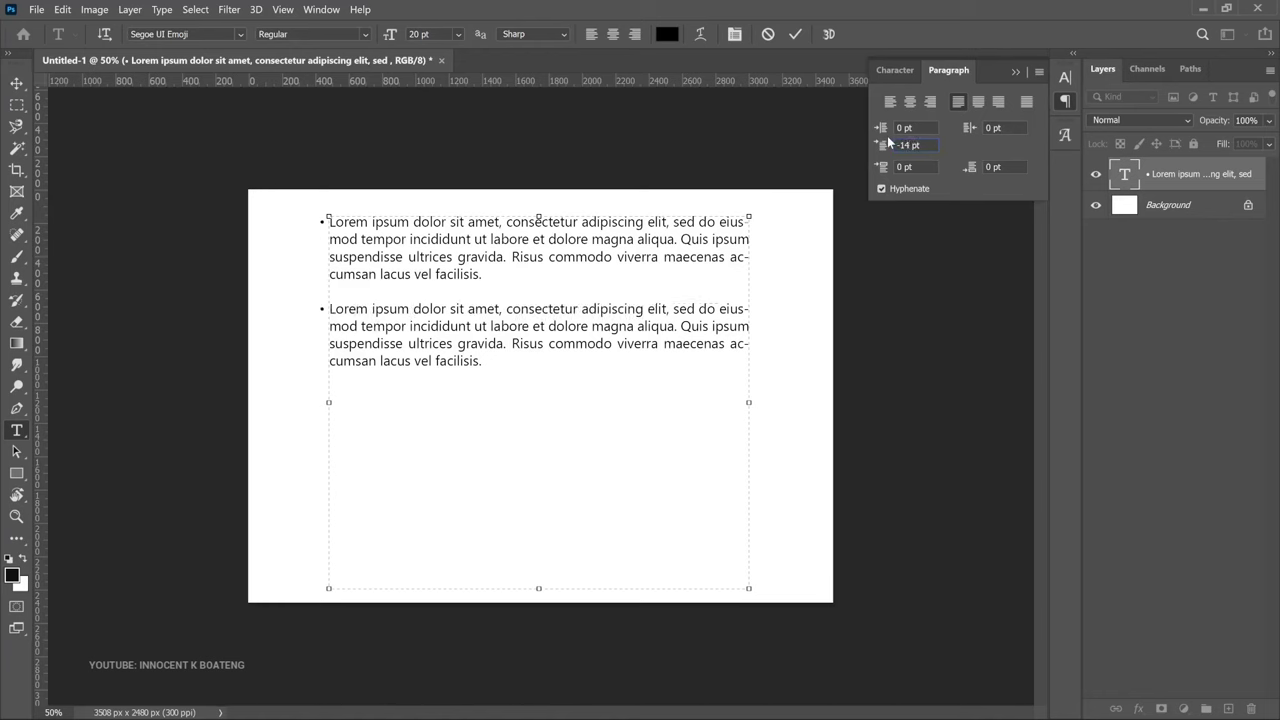
Step: Commit the text and move the bulleted block lower and slightly right with the Move tool
key("ctrl+Return")
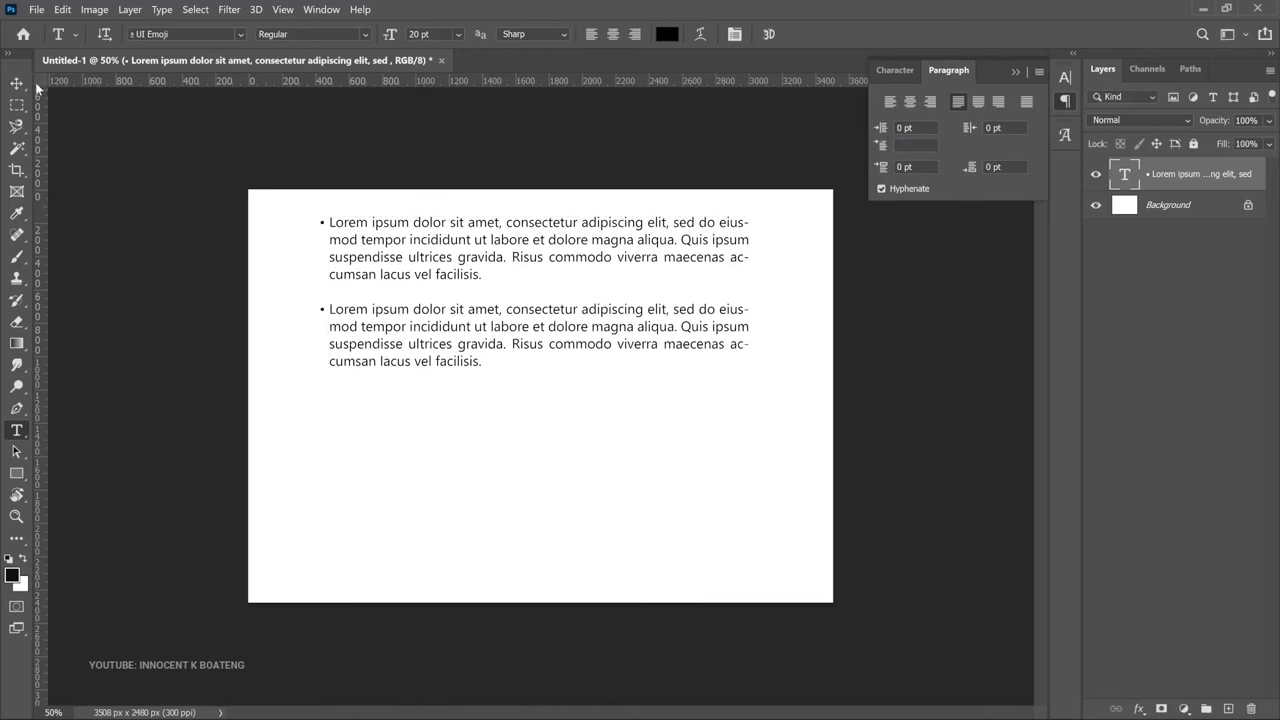
key("v")
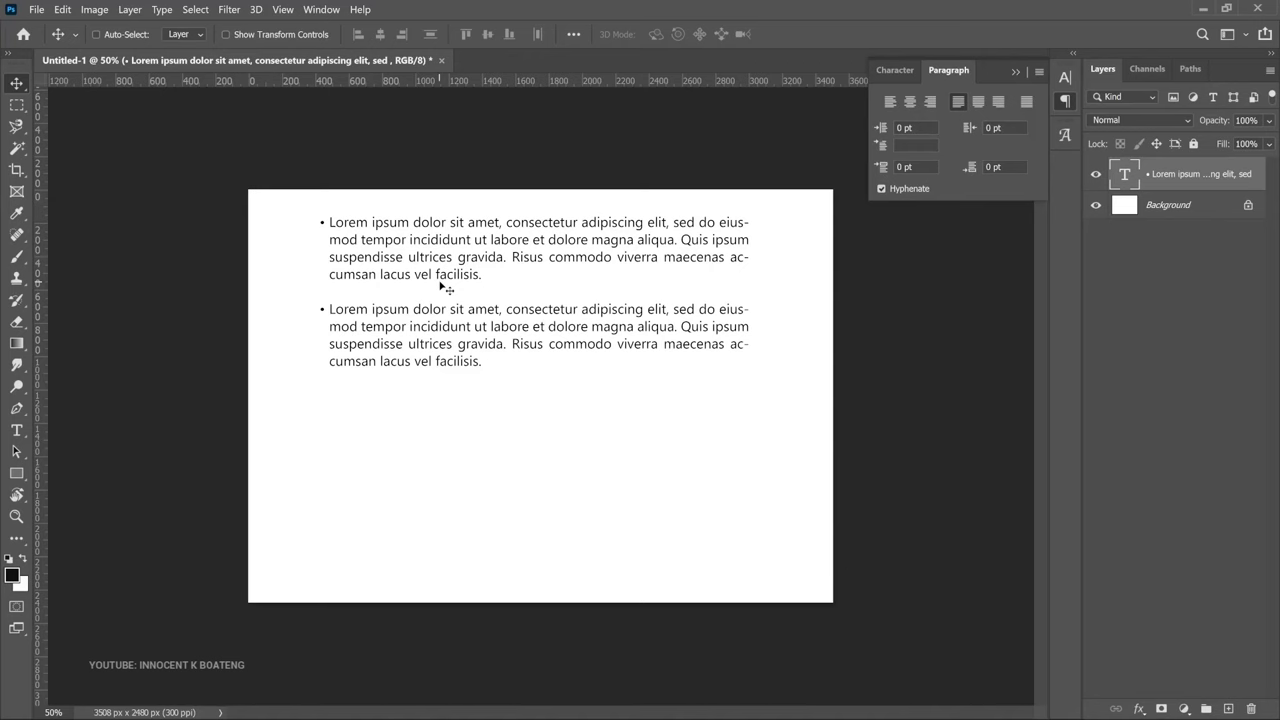
left_click_drag(548, 295, 561, 367)
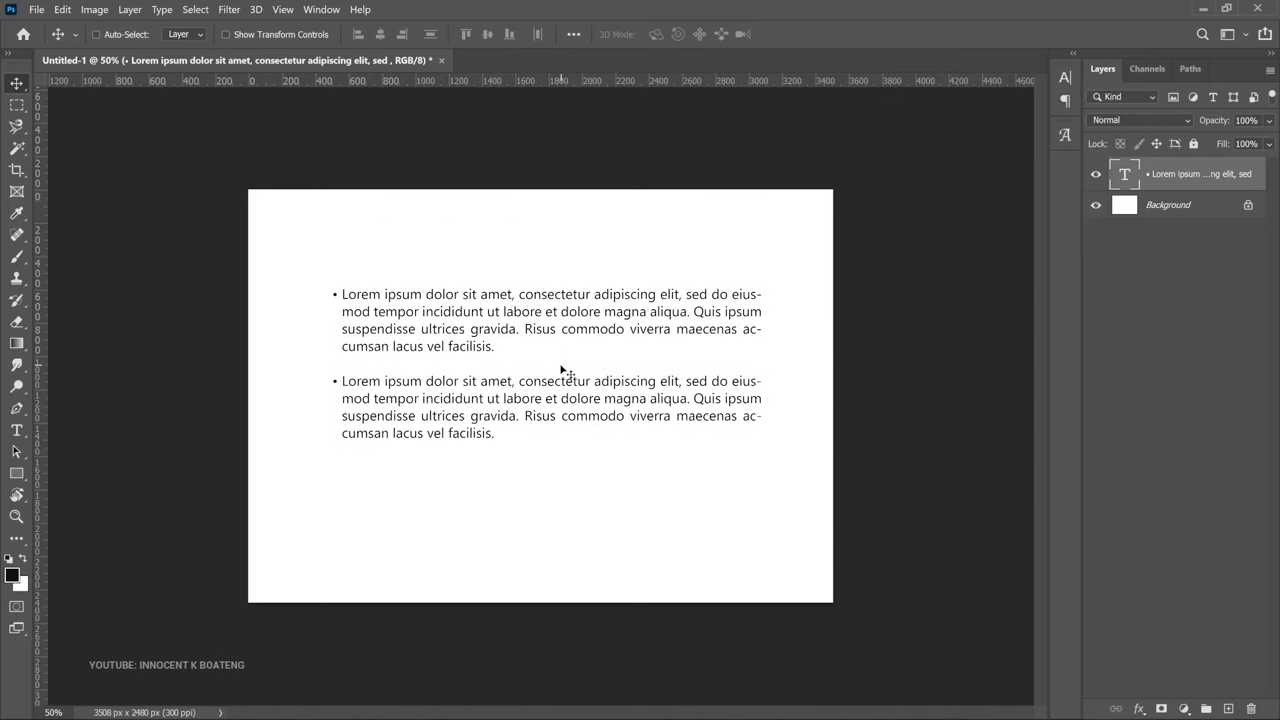